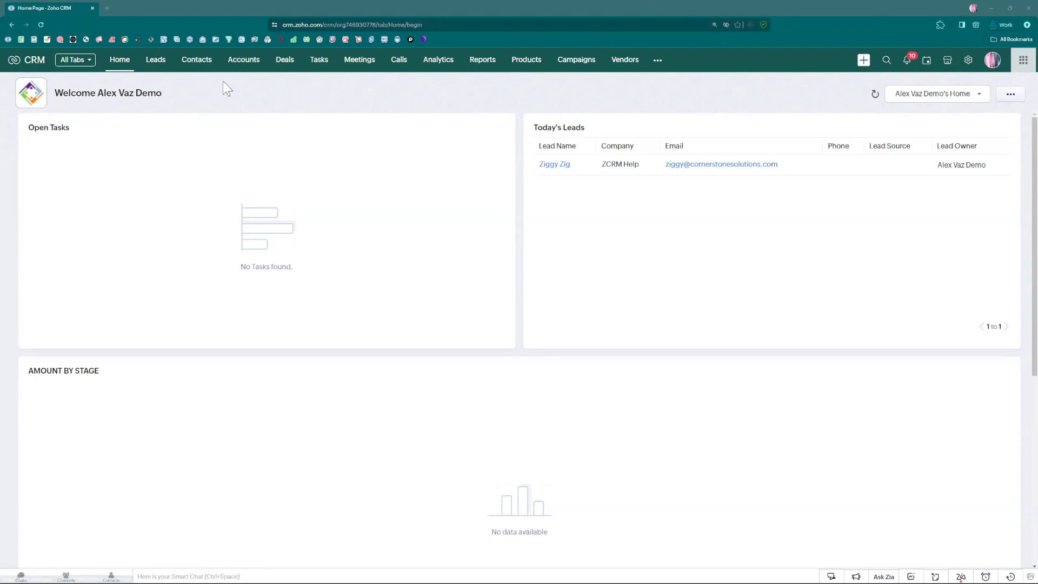
Request the Duplicate Check Preference for the Leads module from Modules and Fields.
left_click(968, 62)
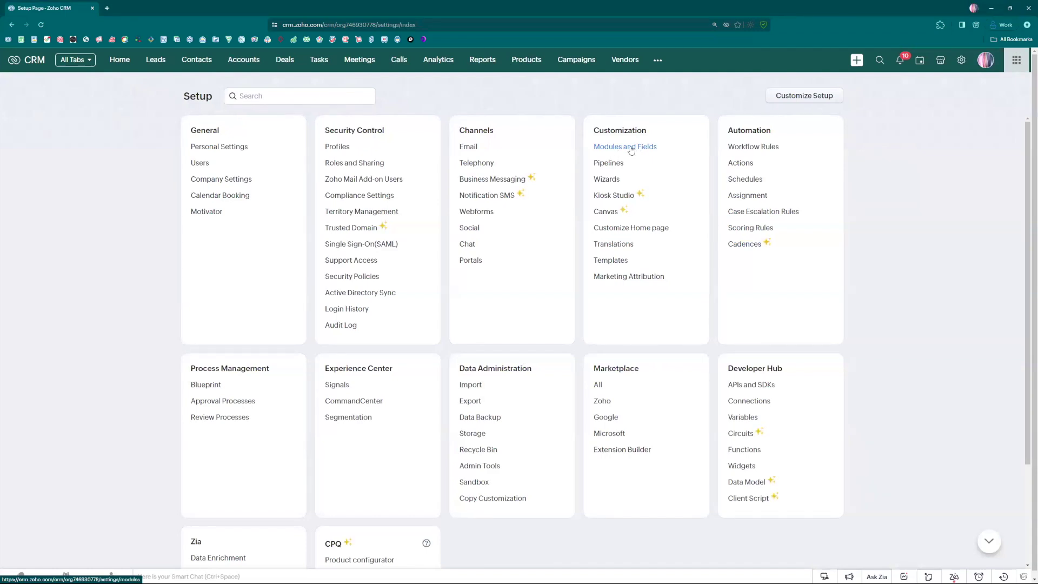
left_click(631, 149)
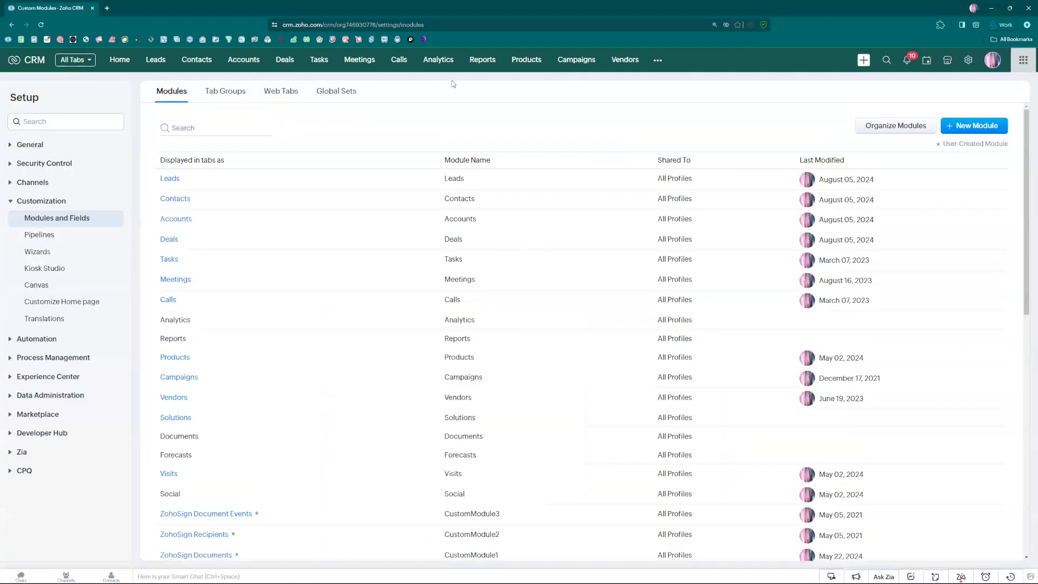
left_click(192, 179)
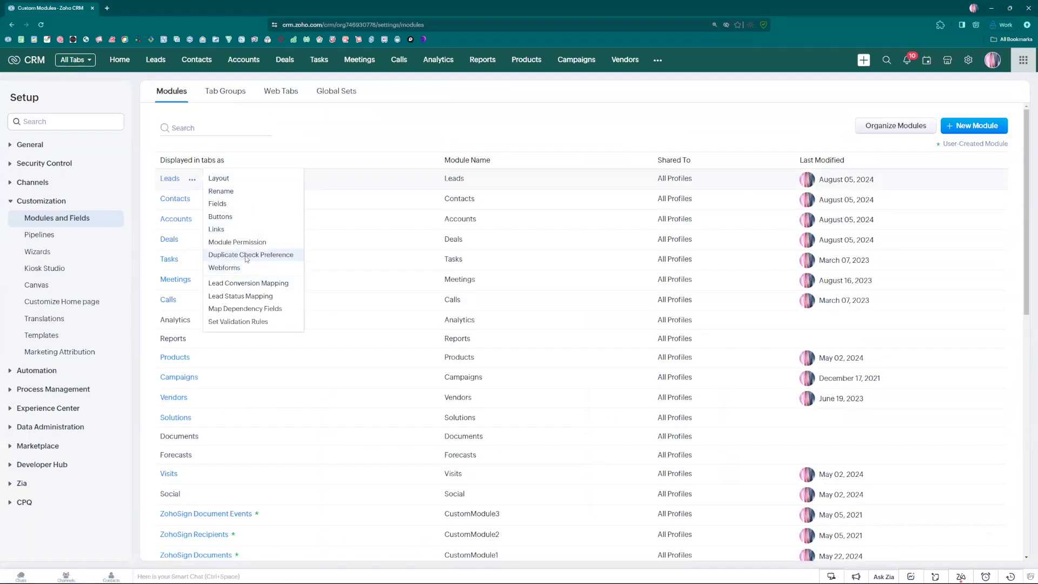
left_click(246, 255)
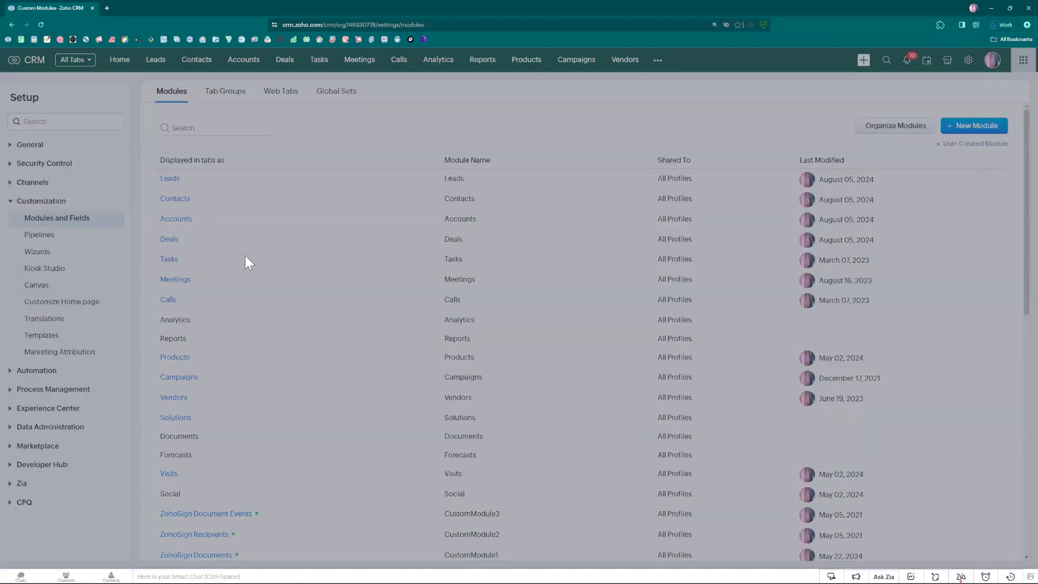
Read the warning that Leads needs a unique field, dismiss it, and bring up the Leads layouts.
left_click_drag(455, 81, 513, 90)
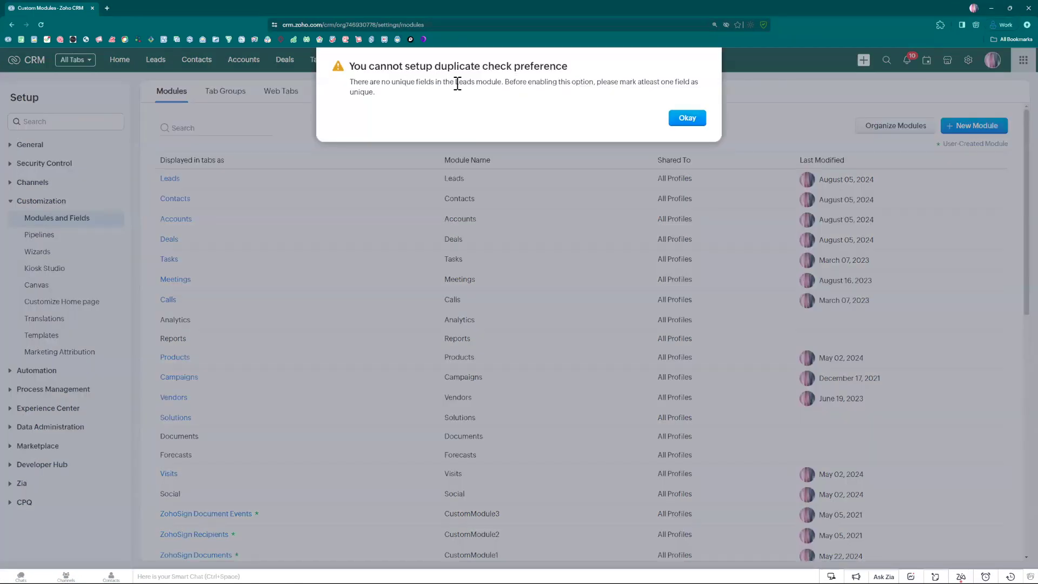
left_click_drag(420, 84, 585, 94)
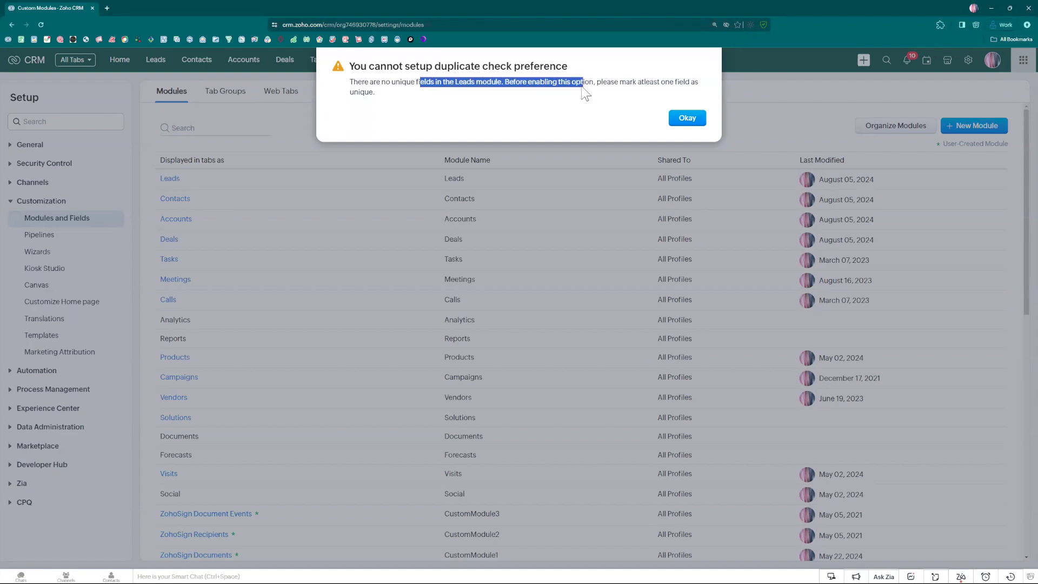
left_click(562, 97)
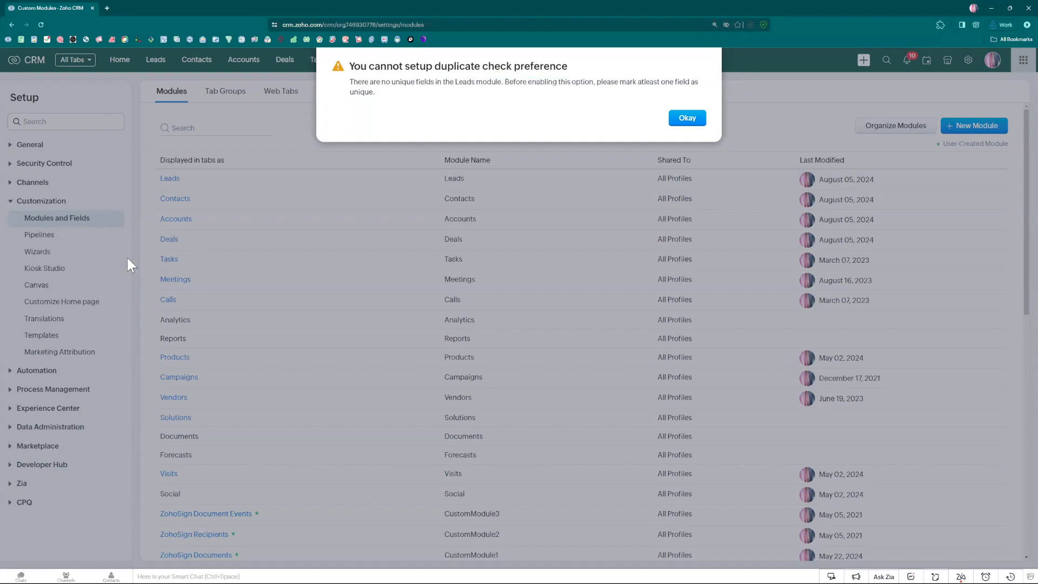
left_click(687, 119)
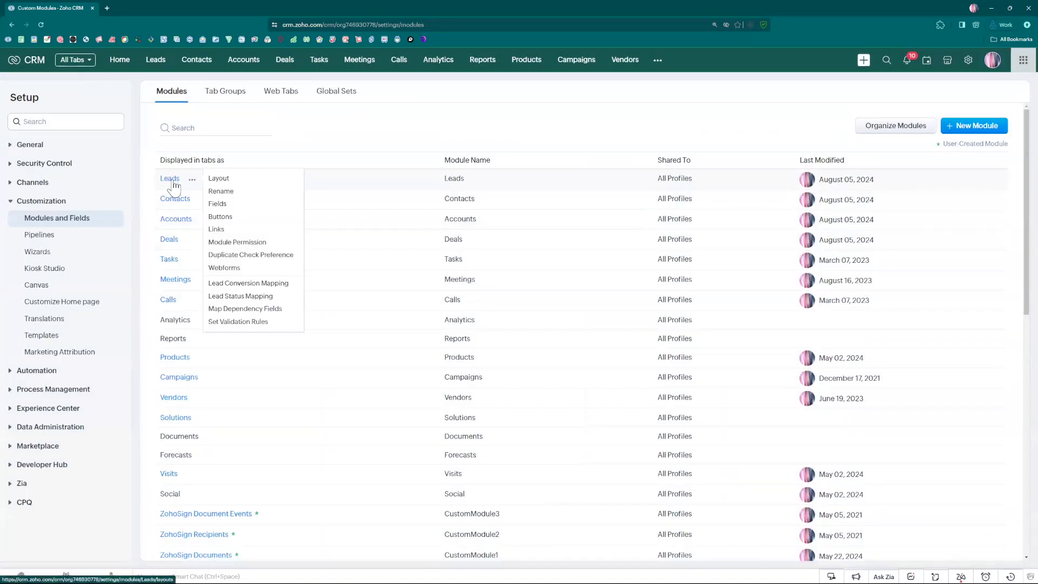
left_click(172, 180)
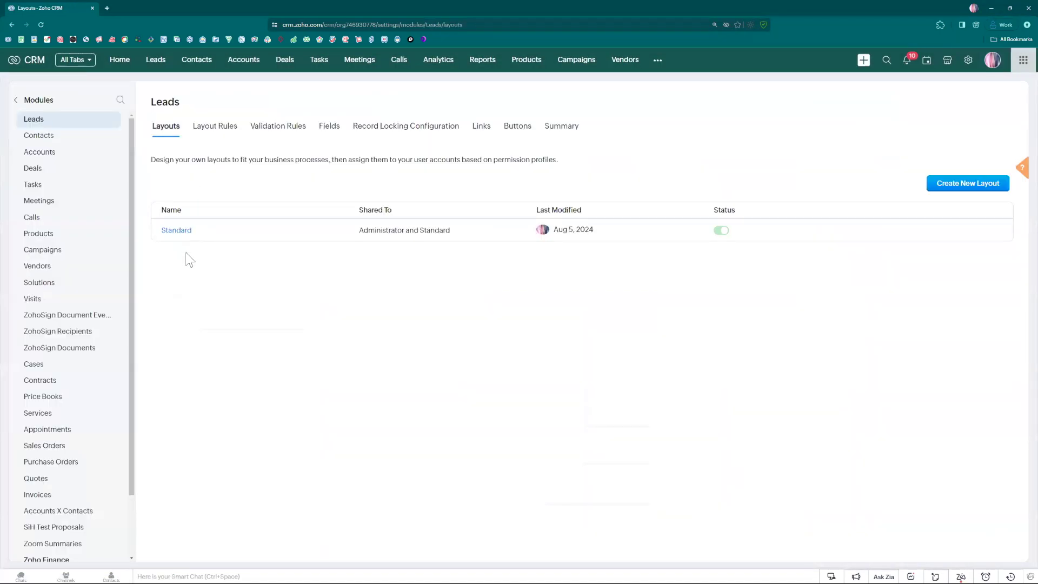
Set the Standard layout's Email field to 'Do not allow duplicate values', save, and open its duplicate check preference.
mouse_move(176, 230)
left_click(176, 233)
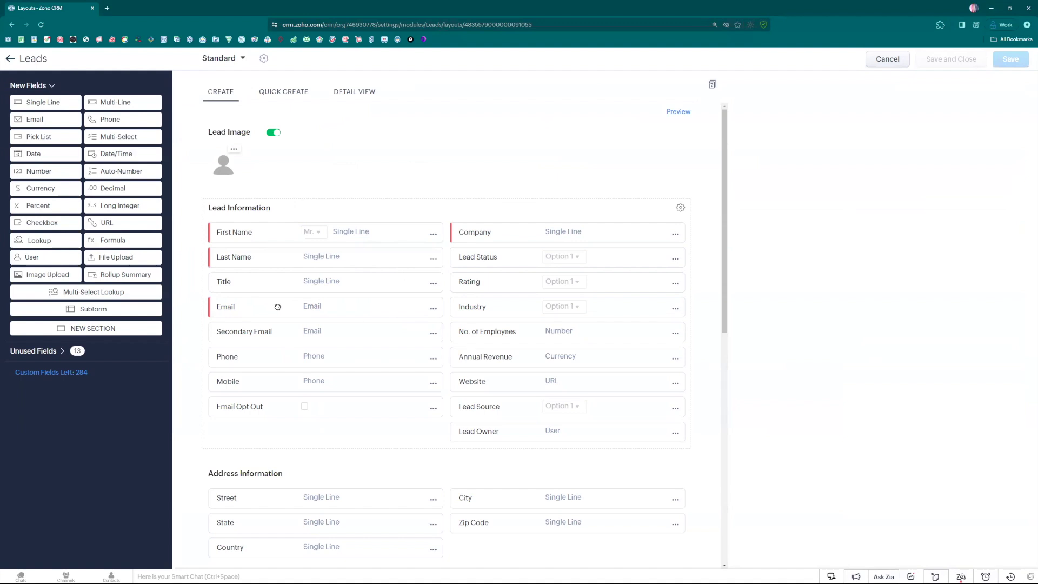
left_click(433, 308)
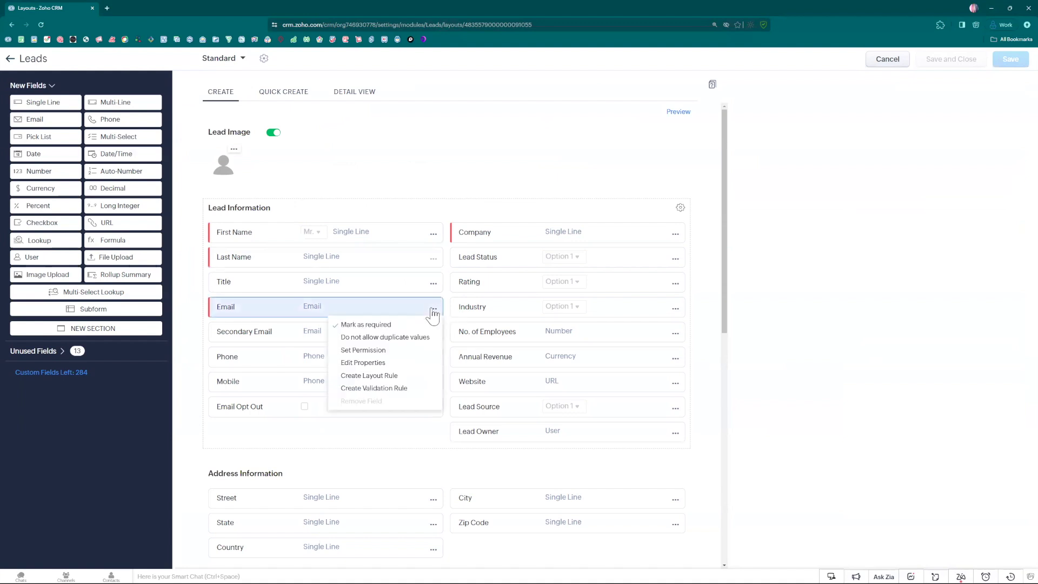
left_click(374, 338)
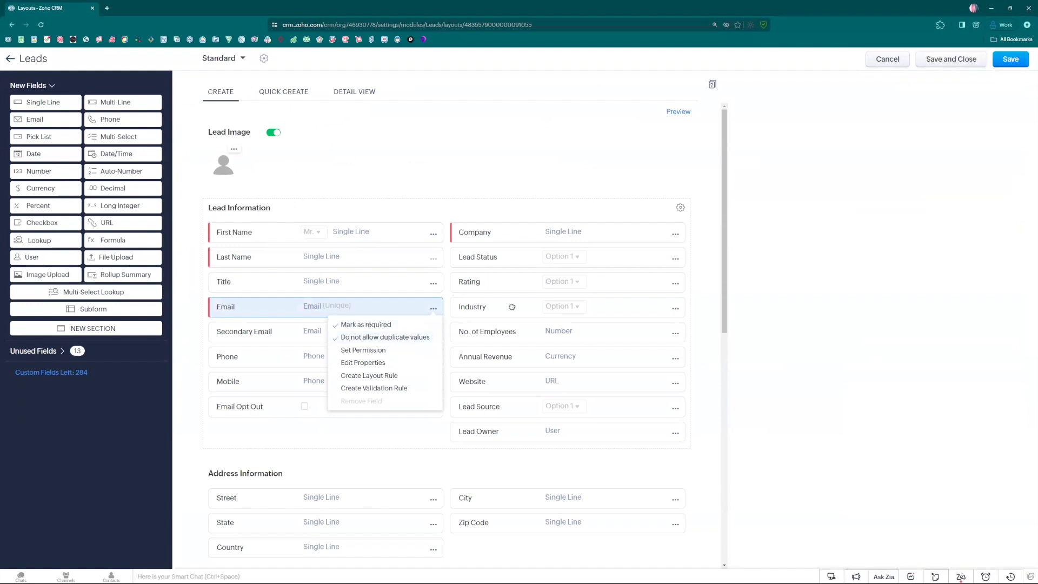
left_click(815, 266)
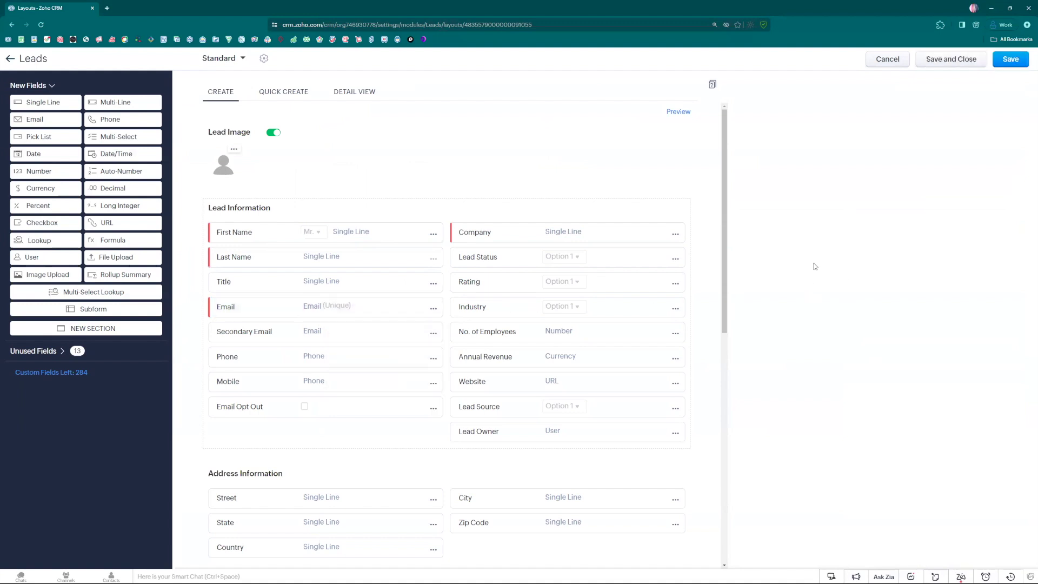
left_click(1012, 63)
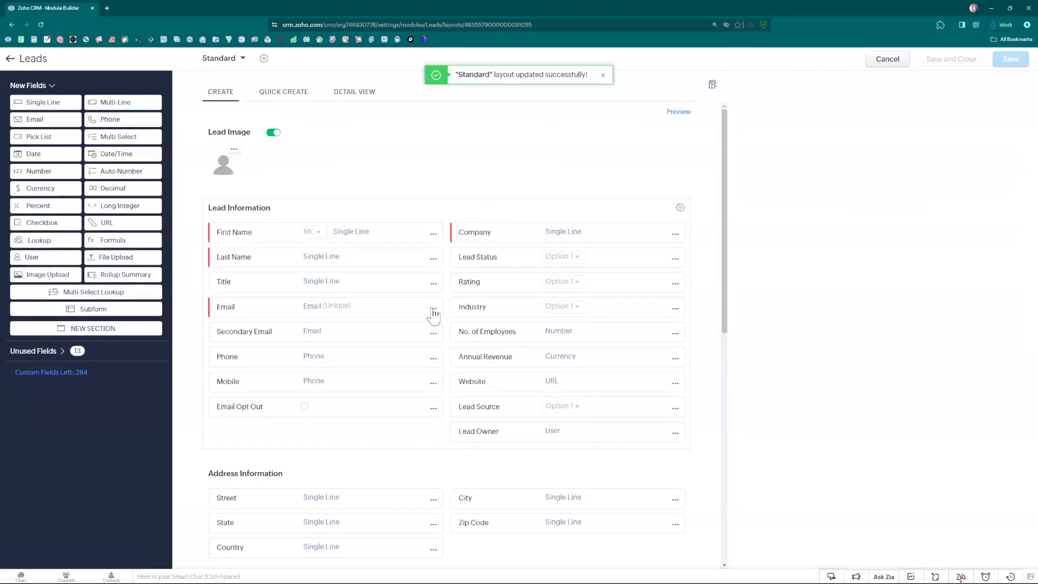
left_click(433, 310)
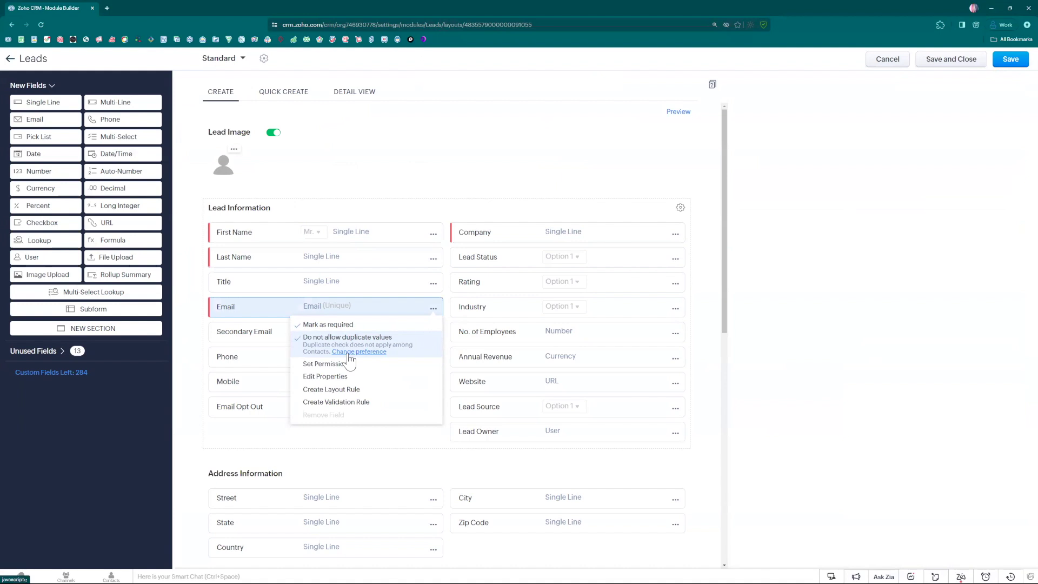
left_click(349, 354)
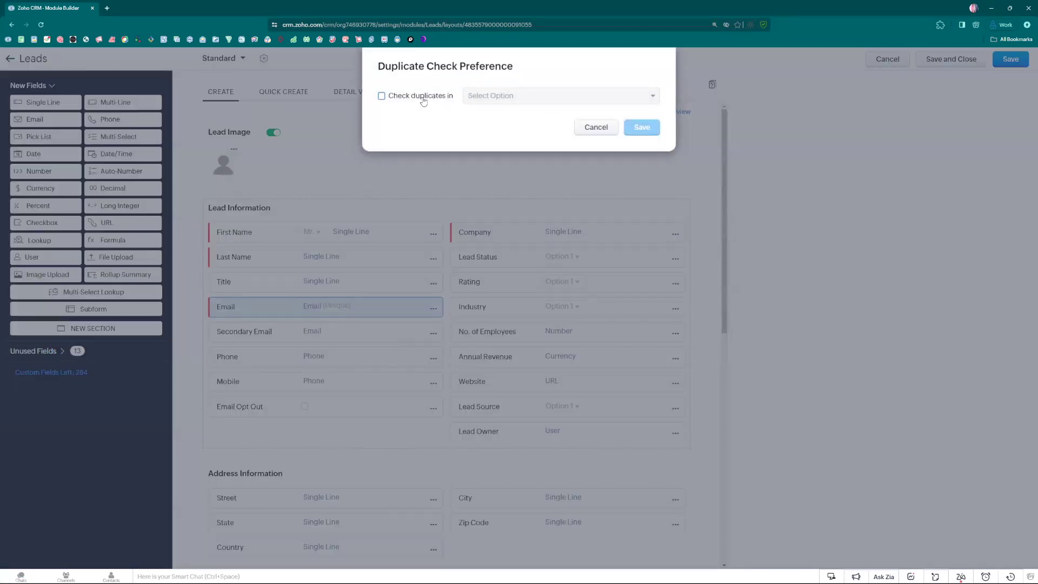
Check Leads duplicates against Contacts by mapping Email to Contacts Email, then save the layout.
left_click(382, 98)
left_click(526, 97)
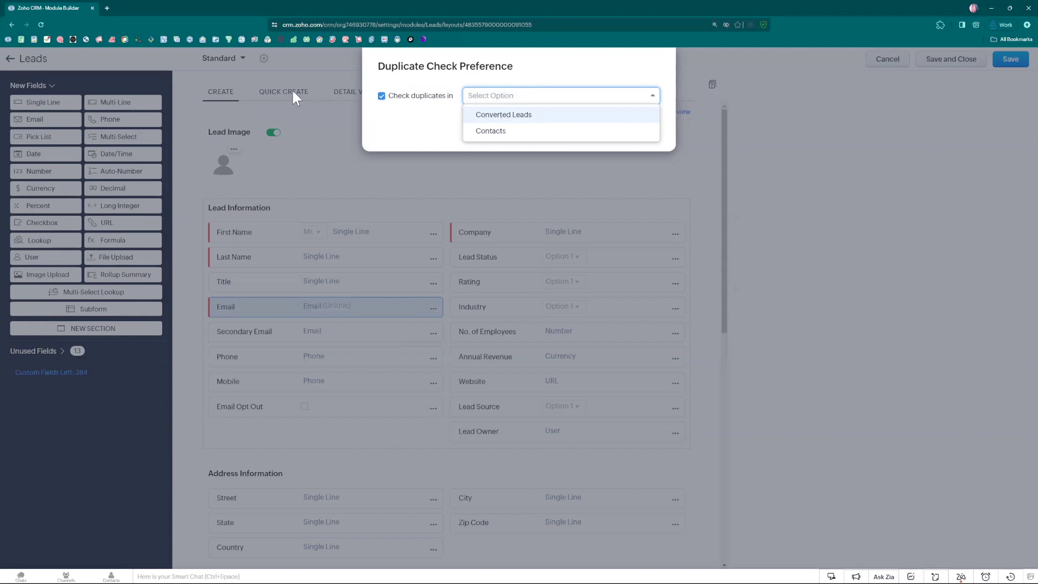
left_click(489, 135)
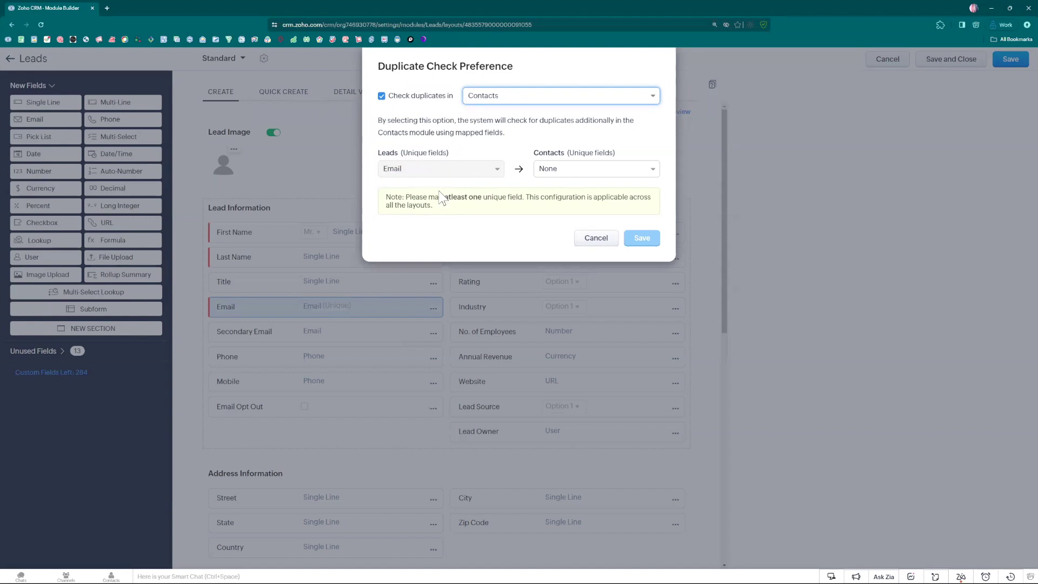
left_click(578, 171)
left_click(562, 210)
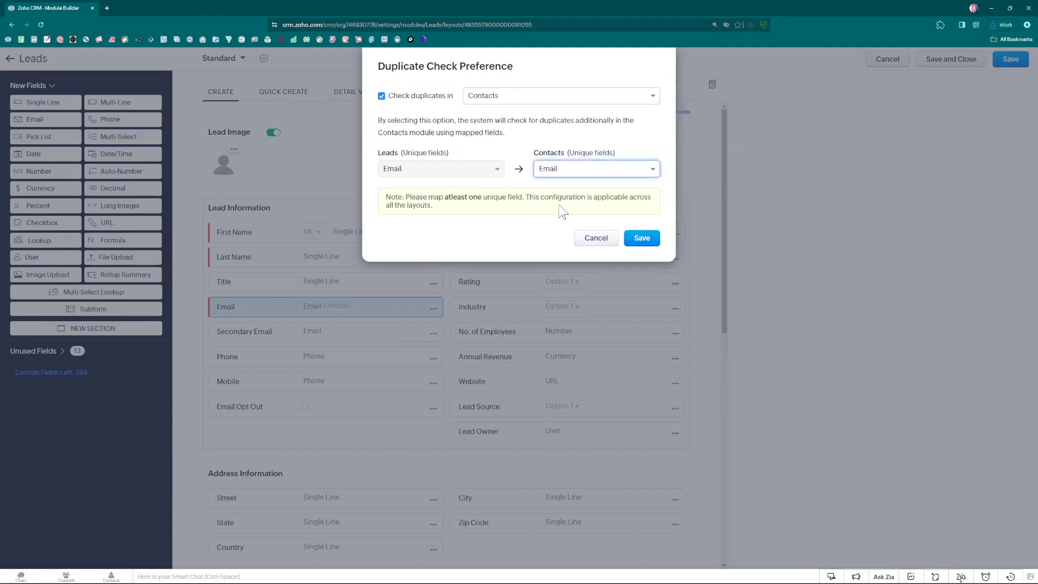
left_click(643, 238)
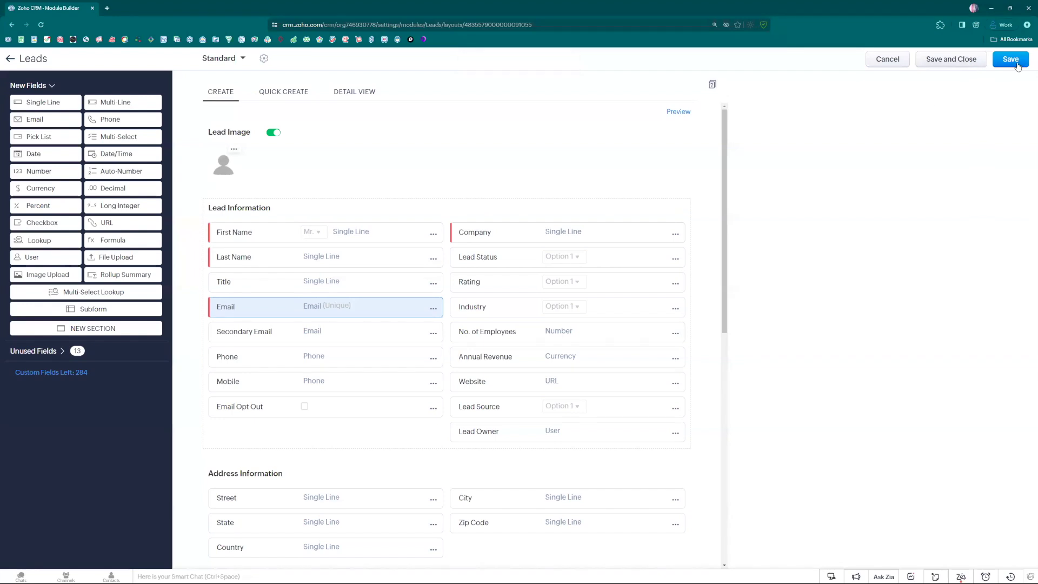
left_click(1011, 59)
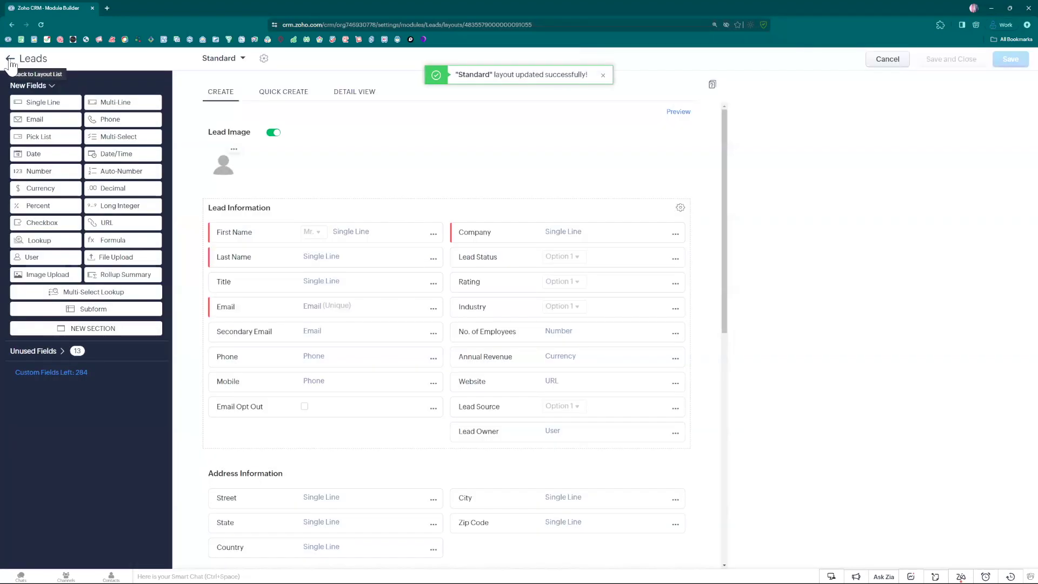
Confirm the Leads Duplicate Check Preference from Modules and Fields, then cancel without changes.
left_click(10, 60)
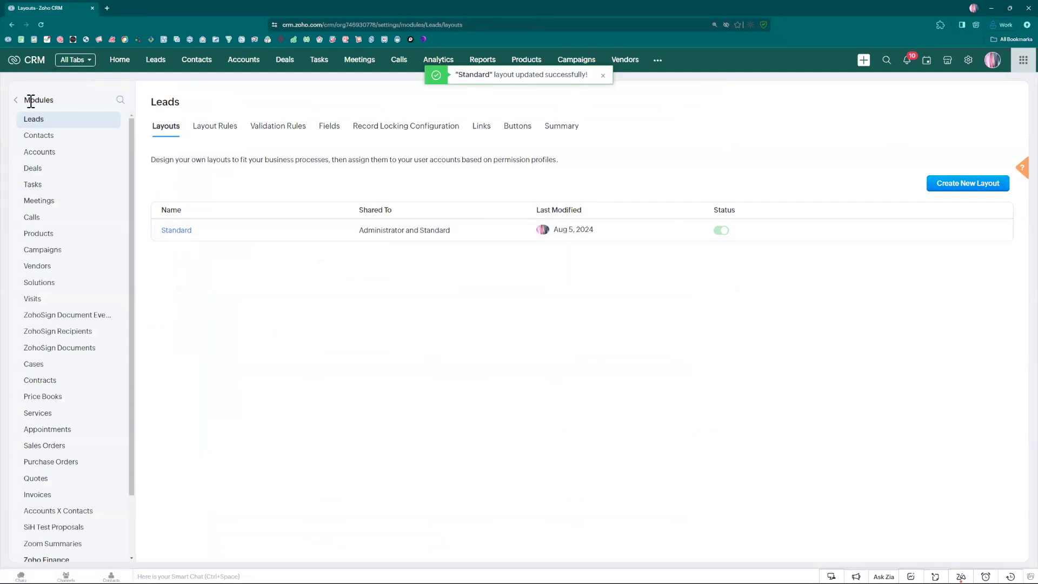
left_click(16, 100)
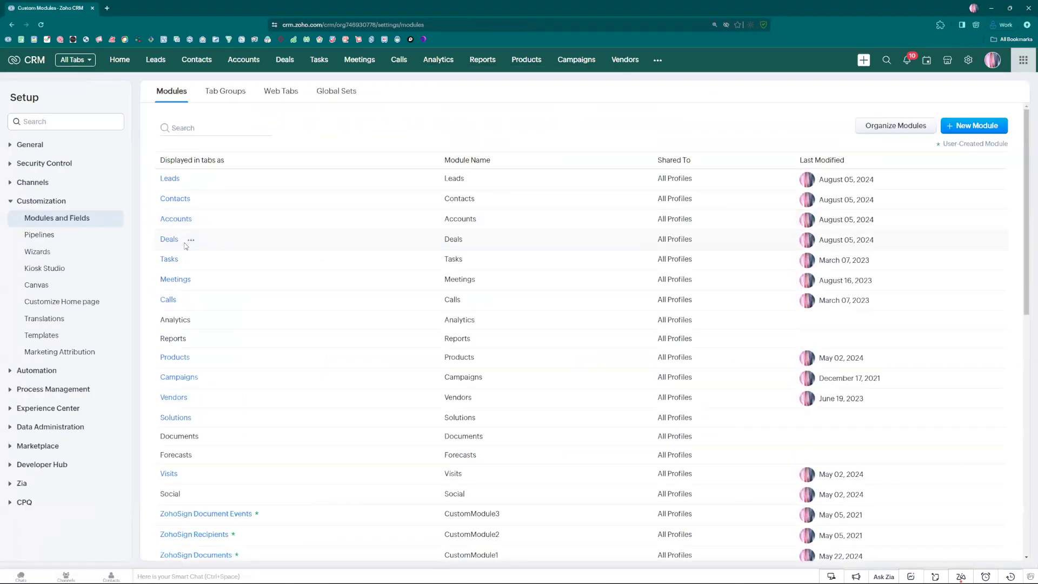
left_click(192, 179)
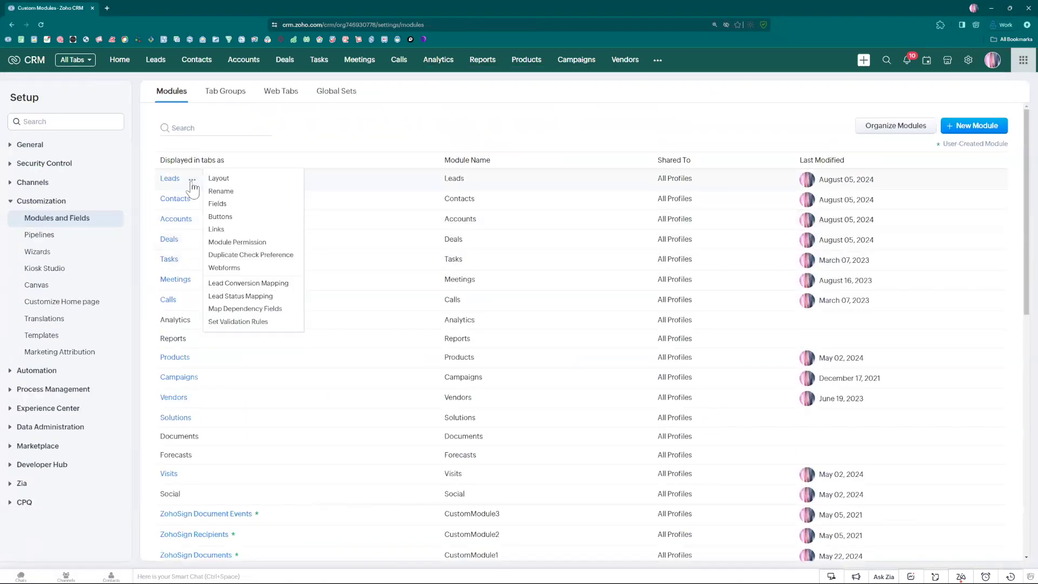
left_click(251, 255)
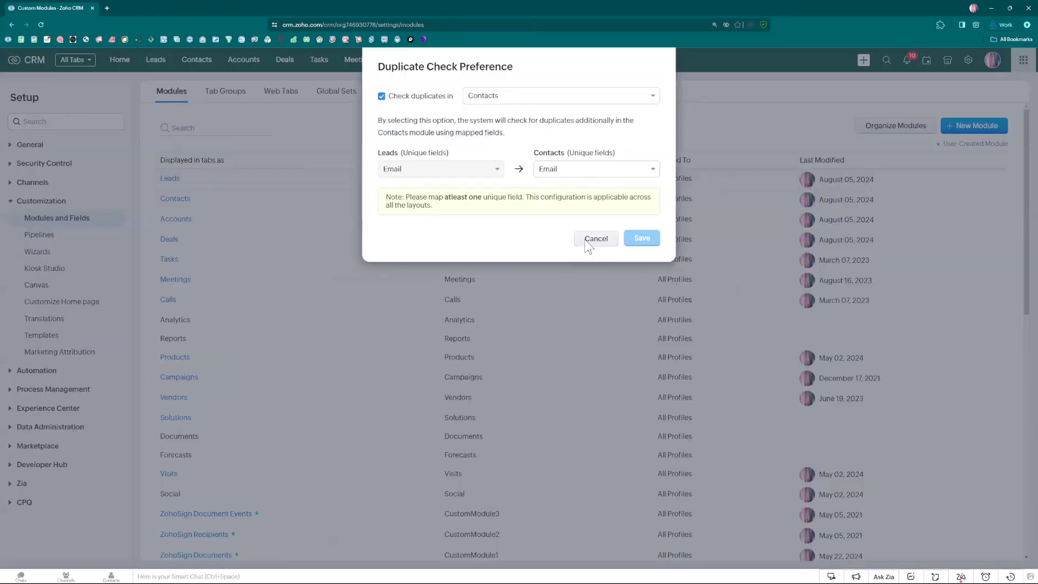
left_click(593, 240)
Review the existing contacts and their emails, then go to the Leads list.
left_click(204, 219)
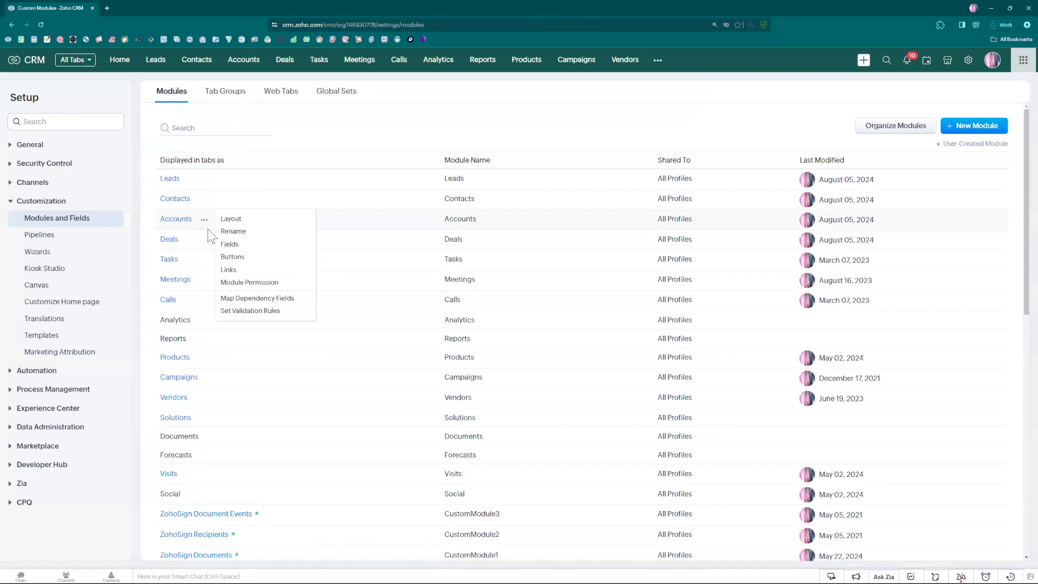
left_click(191, 239)
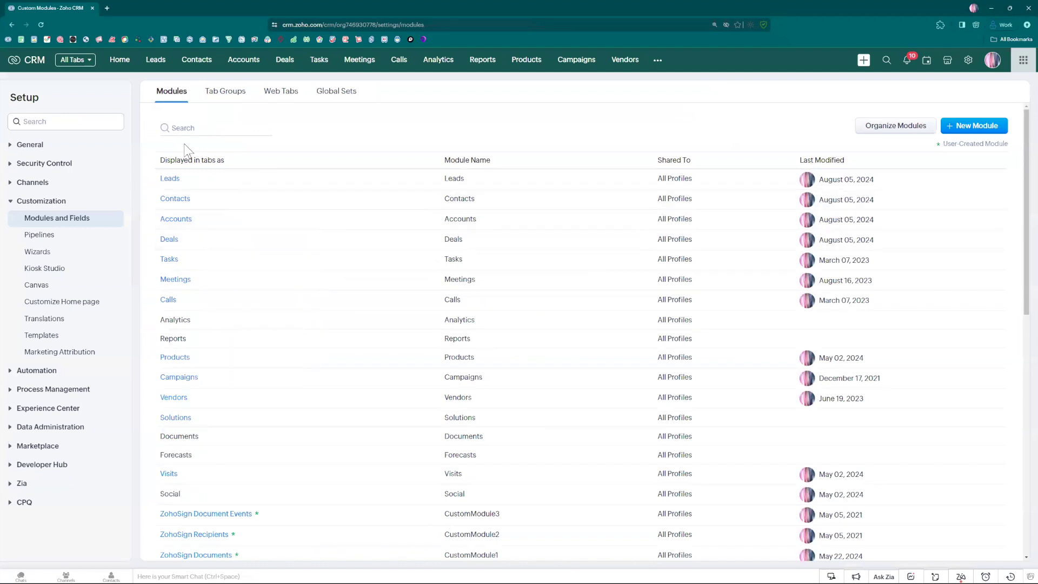
left_click(196, 60)
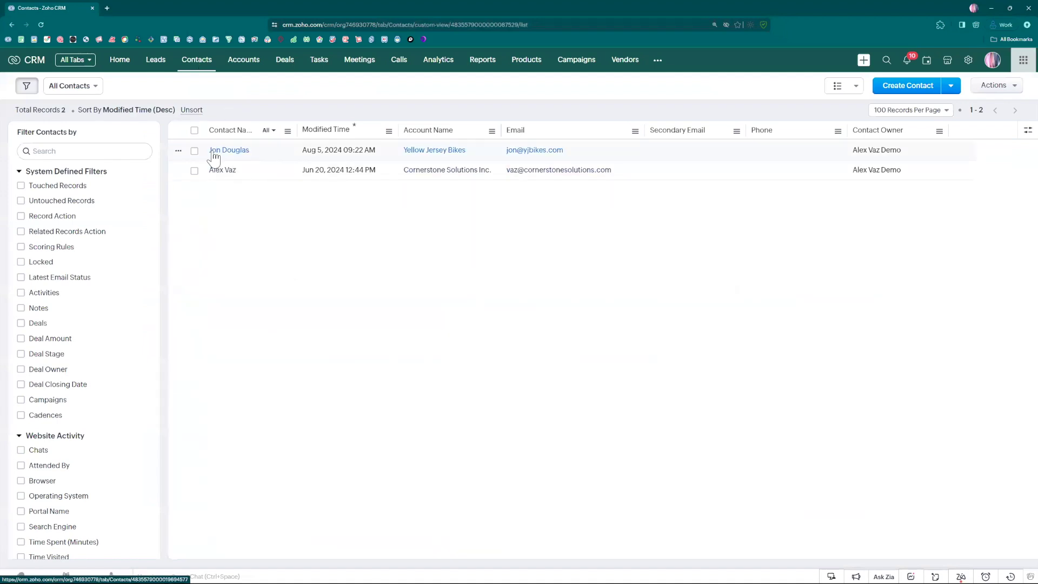
mouse_move(406, 150)
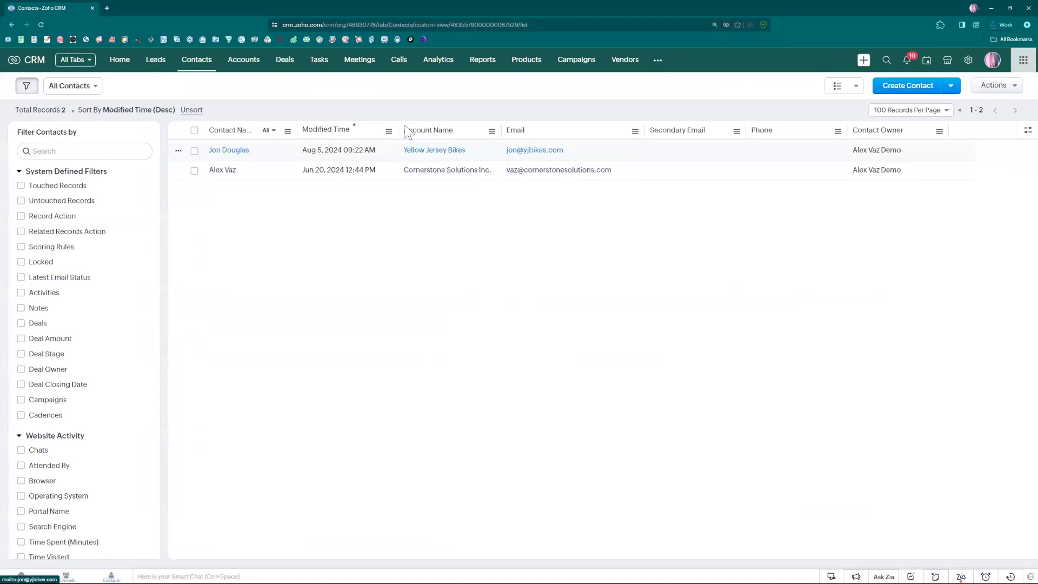
left_click(157, 60)
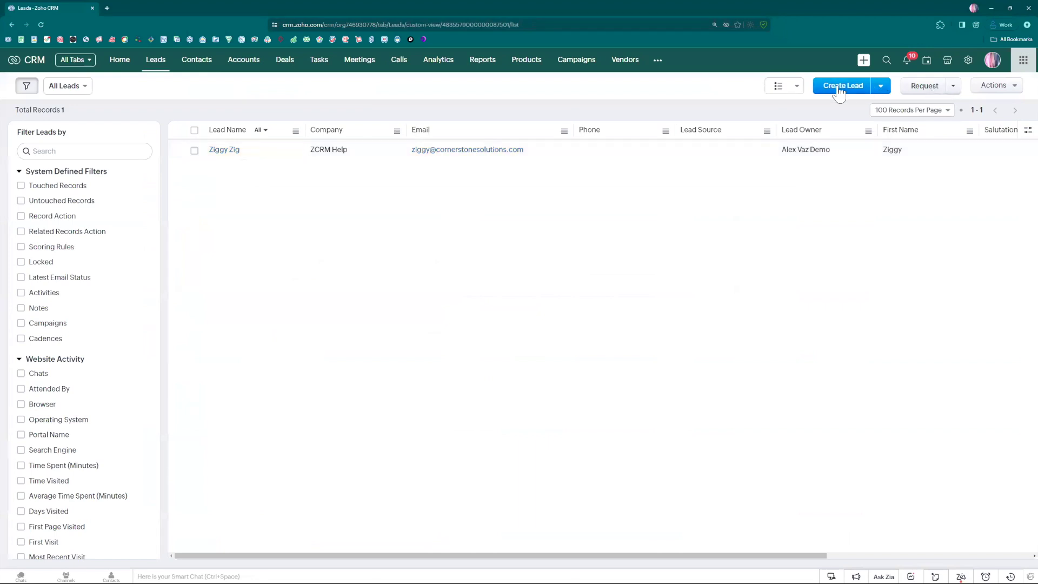
left_click(840, 89)
left_click(208, 226)
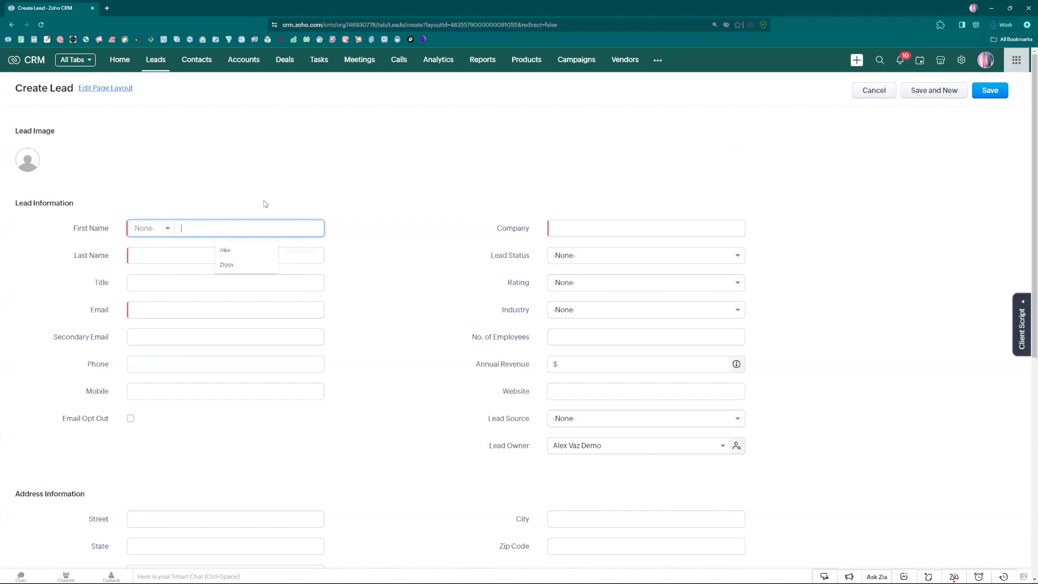
left_click(158, 253)
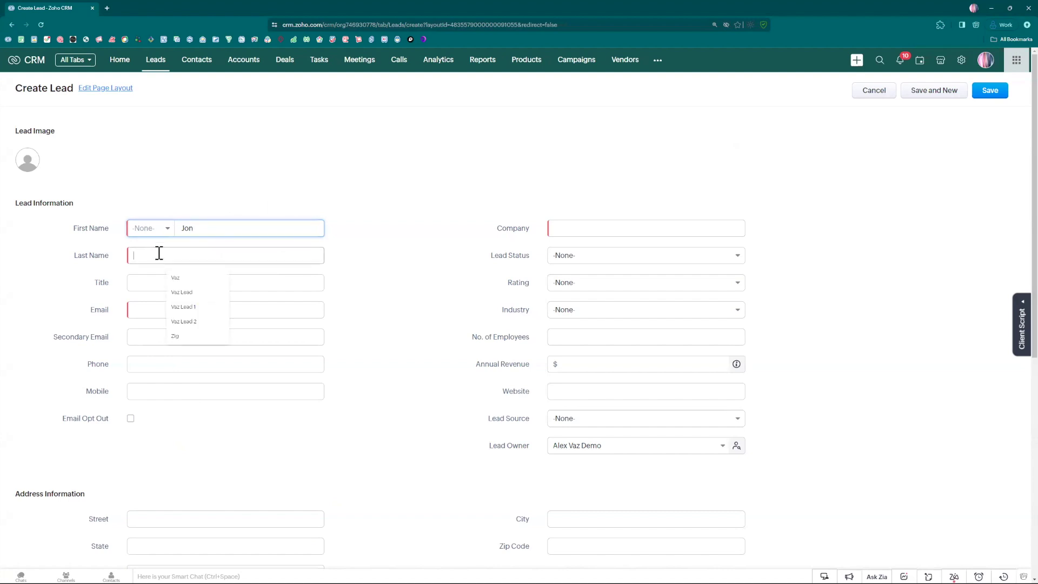
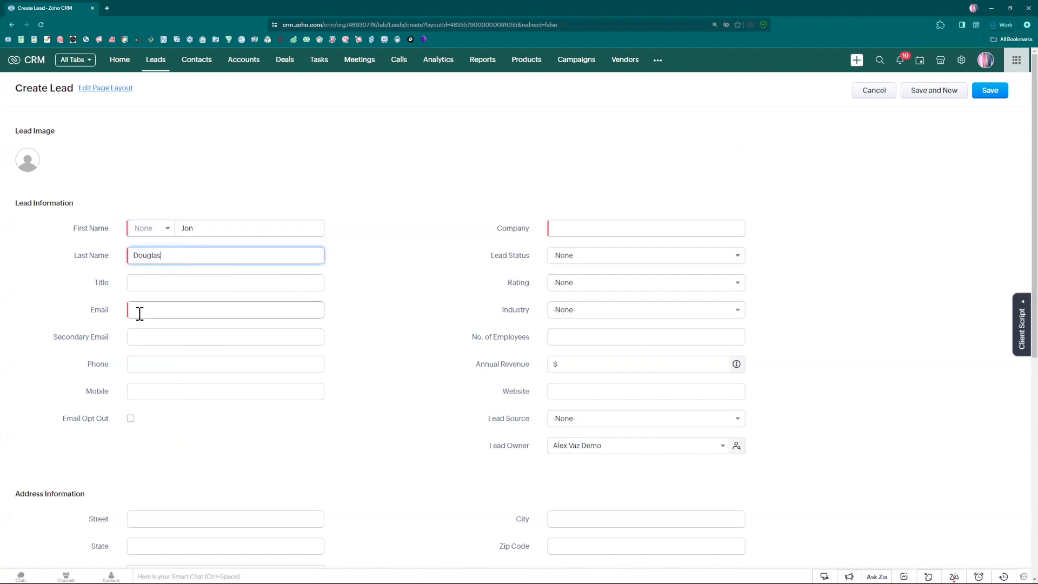
left_click(142, 313)
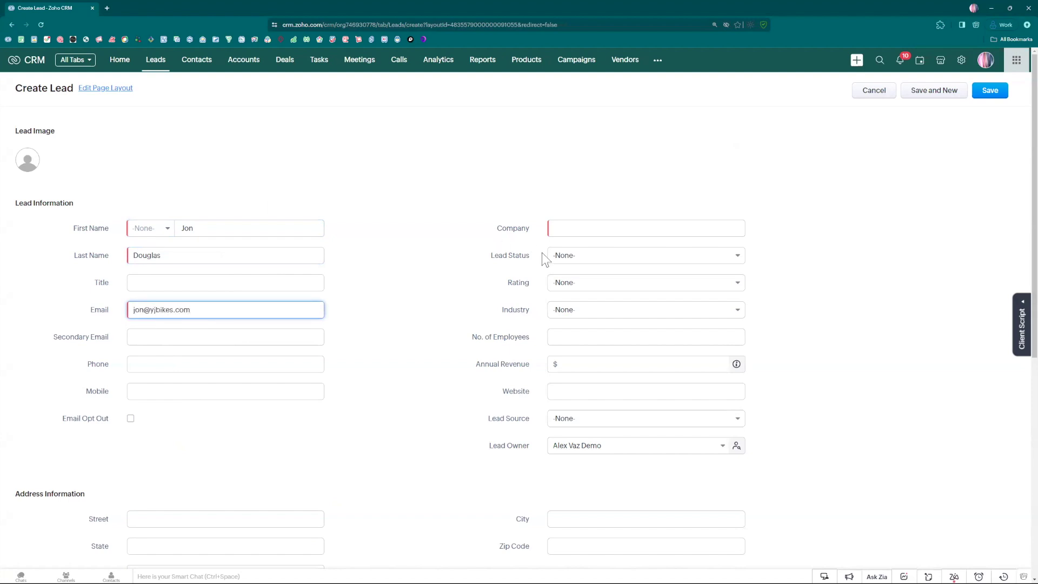
left_click(584, 227)
type("yellow")
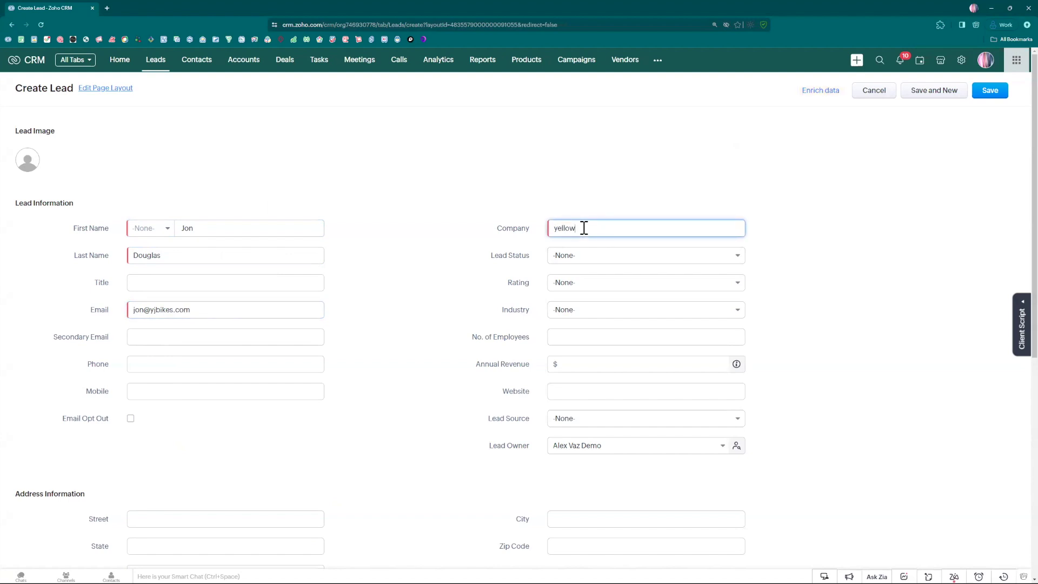
left_click(605, 249)
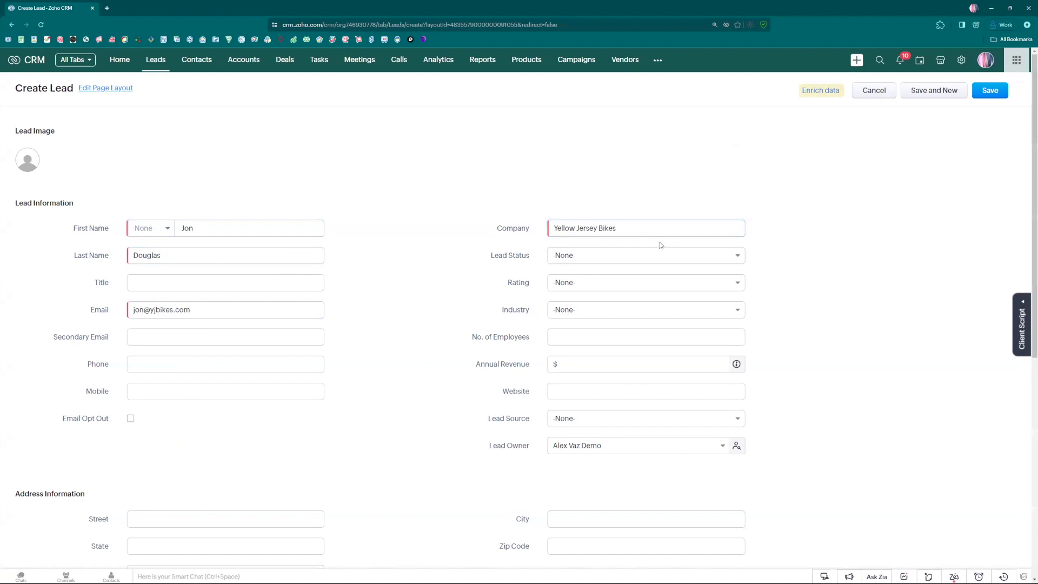
Try saving the lead, which is refused because its email duplicates an existing contact.
left_click(989, 92)
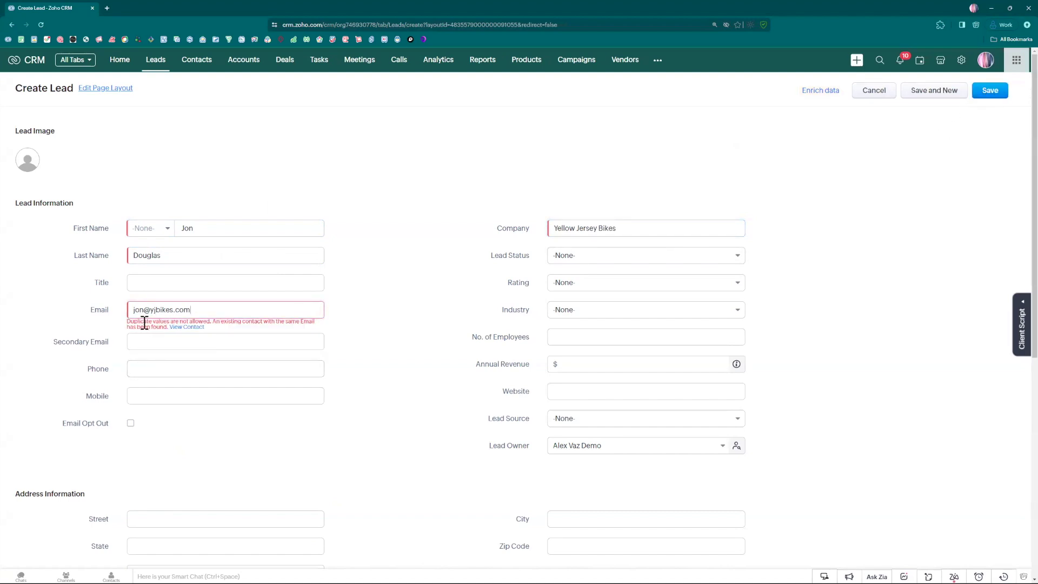
double_click(164, 324)
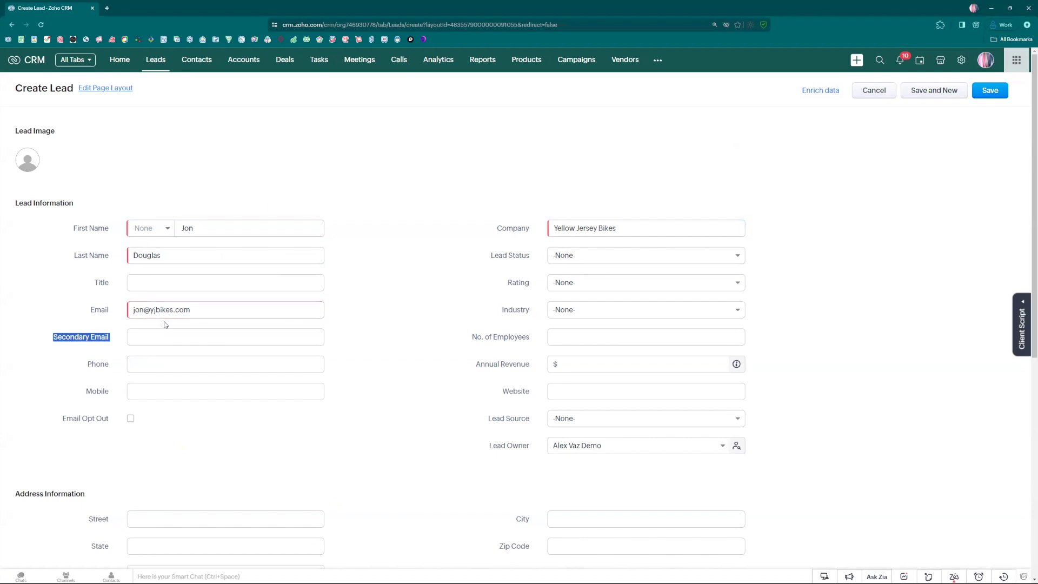
left_click(192, 309)
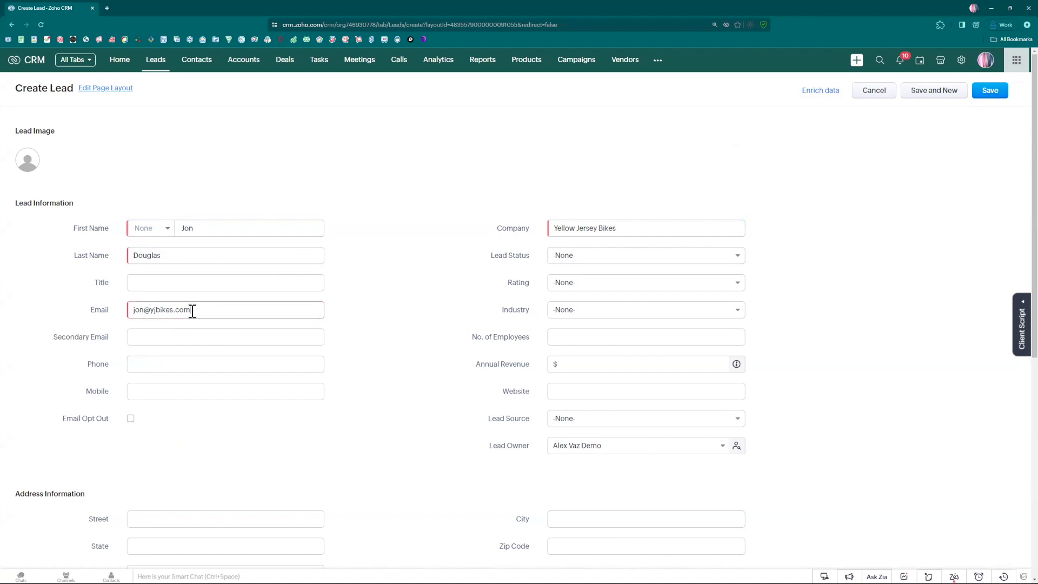
left_click(982, 97)
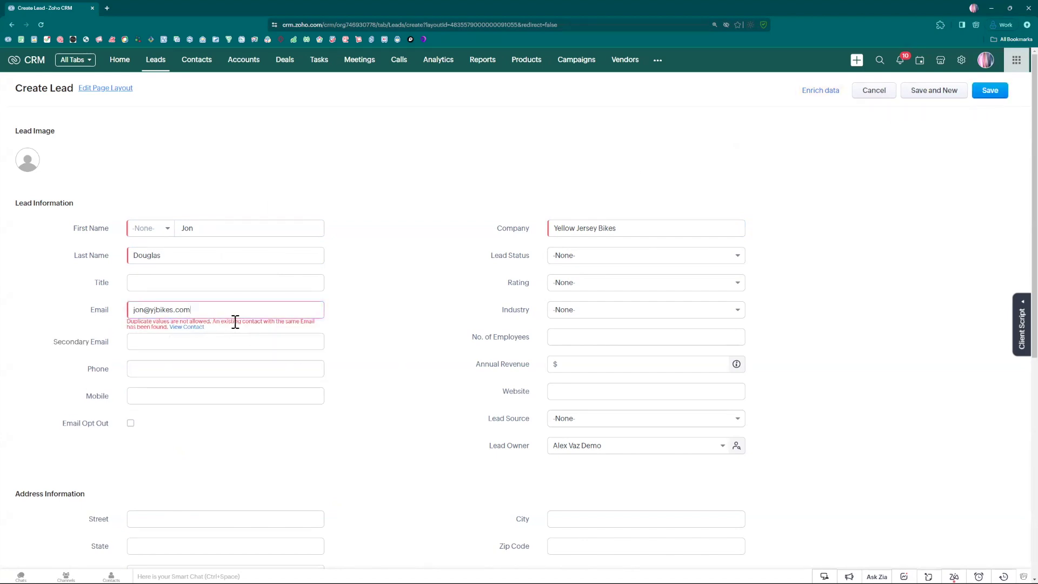